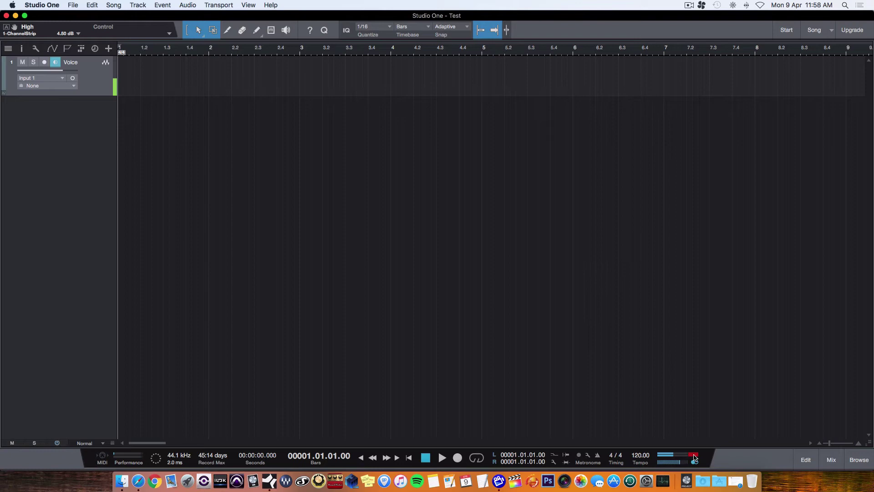
Bring back the PreSonus Shop page for Studio One 3 Artist and highlight its price
{"action": "left_click", "coordinate": [734, 481]}
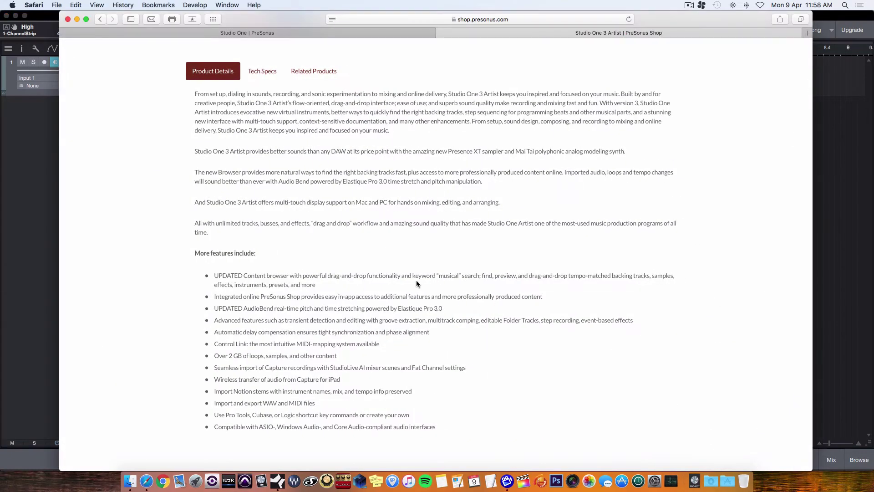
{"action": "scroll", "coordinate": [416, 283], "scroll_direction": "up", "scroll_amount": 5}
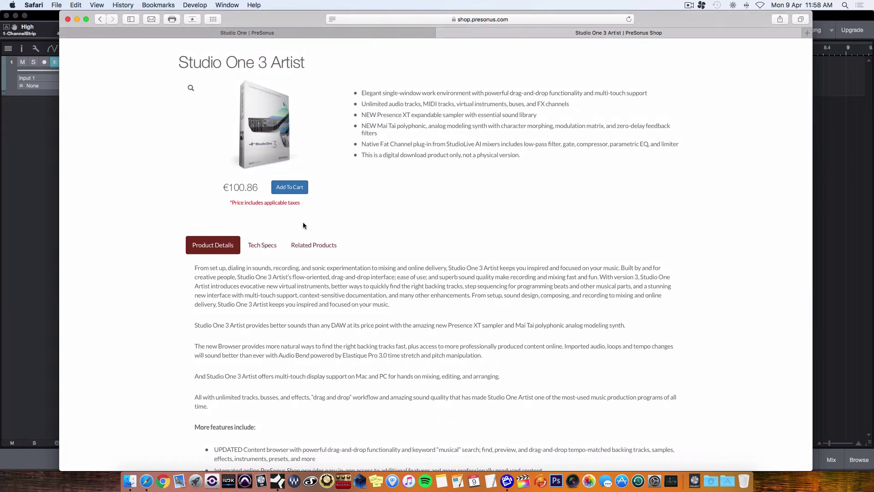
{"action": "left_click_drag", "start_coordinate": [223, 187], "coordinate": [258, 190]}
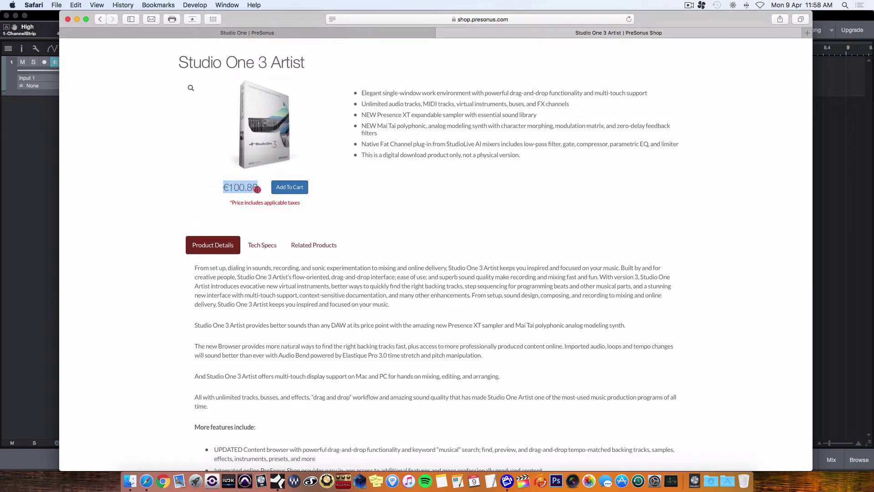
{"action": "left_click", "coordinate": [209, 201]}
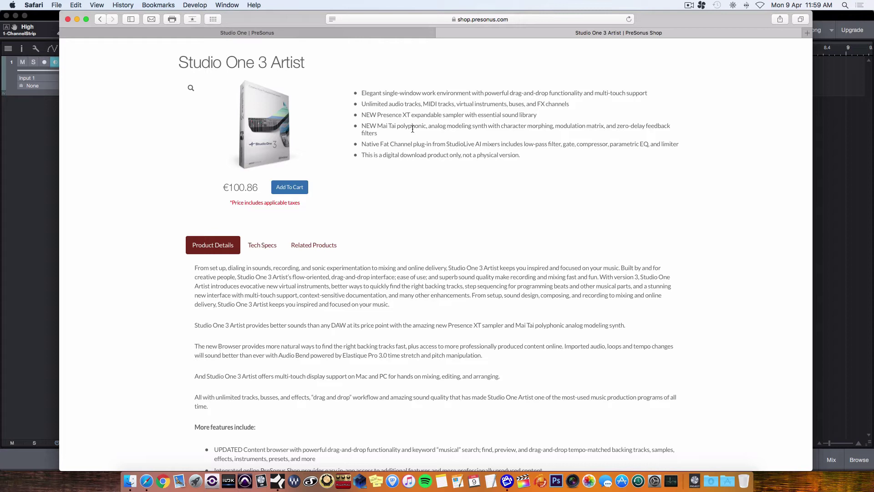
Show the product's Tech Specs, listing the Mac and Windows system requirements
{"action": "scroll", "coordinate": [364, 190], "scroll_direction": "down", "scroll_amount": 8}
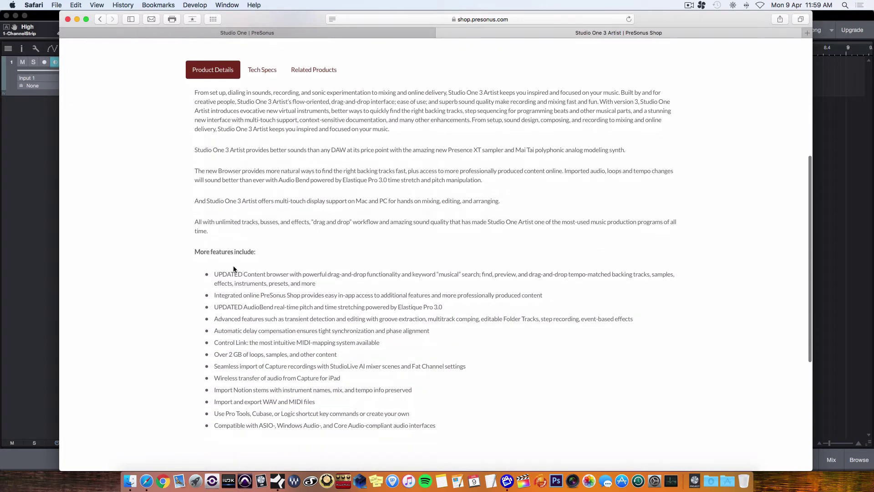
{"action": "scroll", "coordinate": [320, 286], "scroll_direction": "up", "scroll_amount": 3}
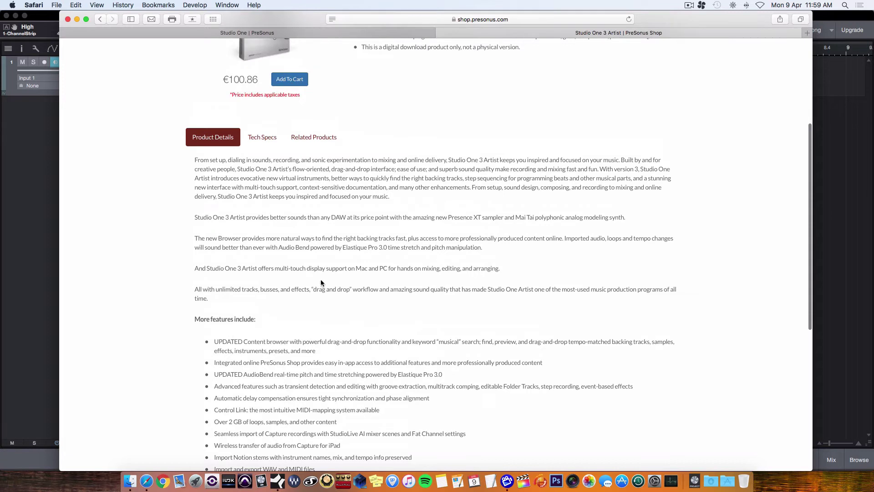
{"action": "left_click", "coordinate": [272, 146]}
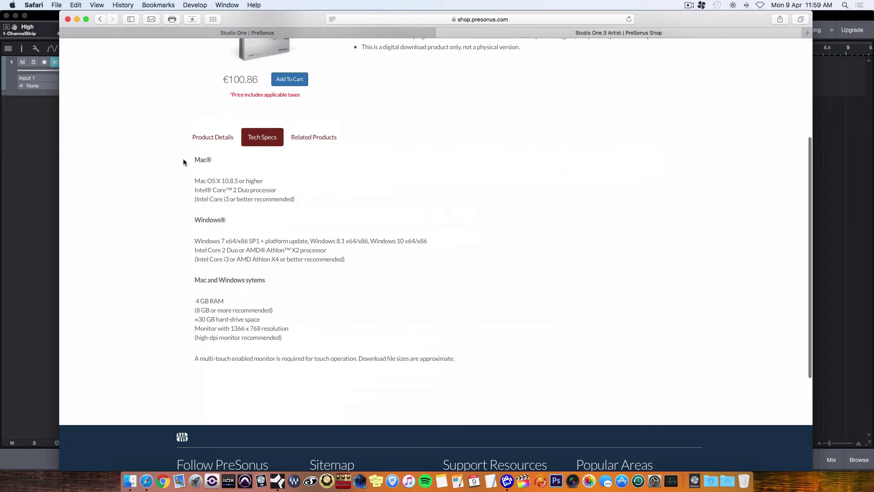
Minimize Safari and add a mono audio track, Track 2, below Voice in the Test song
{"action": "left_click", "coordinate": [77, 20]}
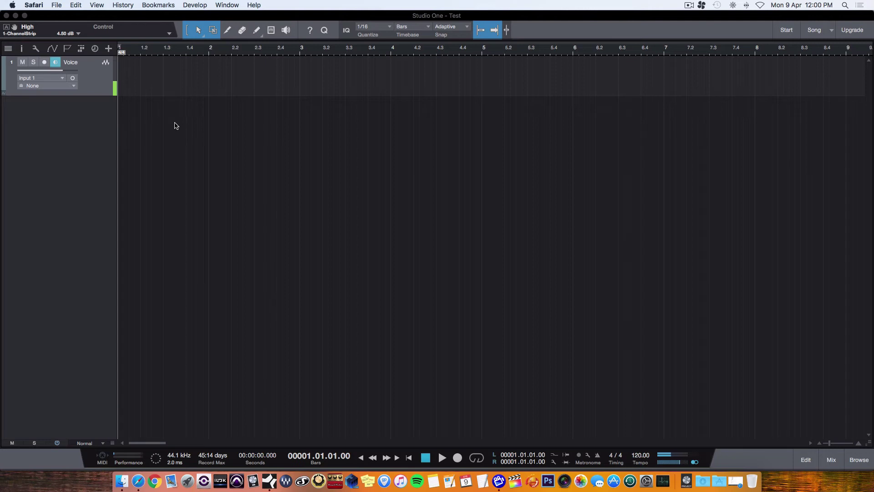
{"action": "left_click", "coordinate": [158, 102]}
{"action": "left_click", "coordinate": [137, 5]}
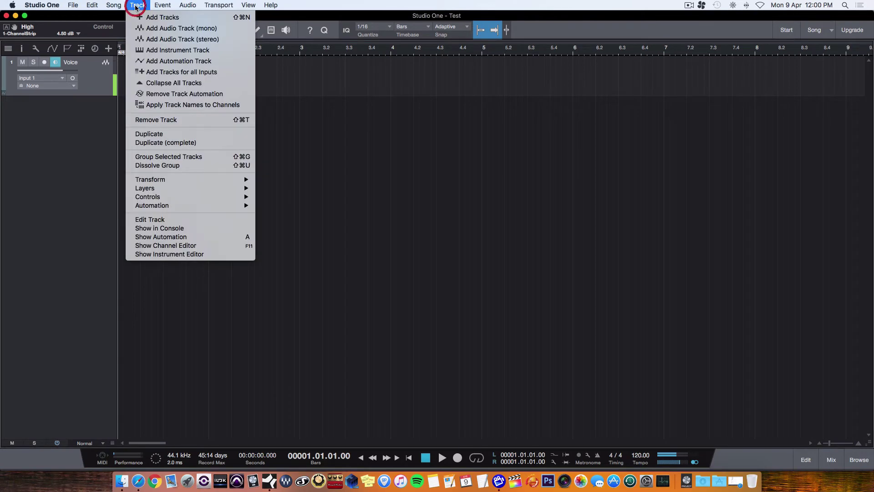
{"action": "left_click", "coordinate": [192, 29]}
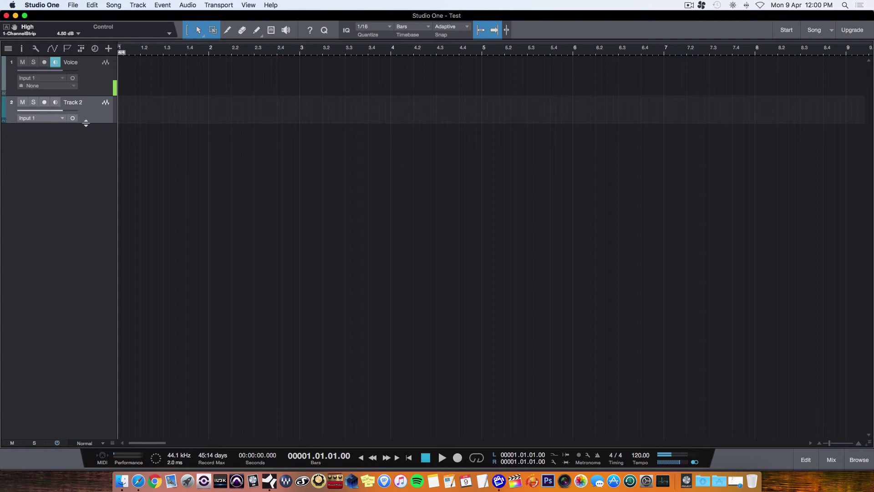
Make Track 2 taller, set its input to Input 2 and enable input monitoring
{"action": "left_click_drag", "start_coordinate": [84, 122], "coordinate": [83, 144]}
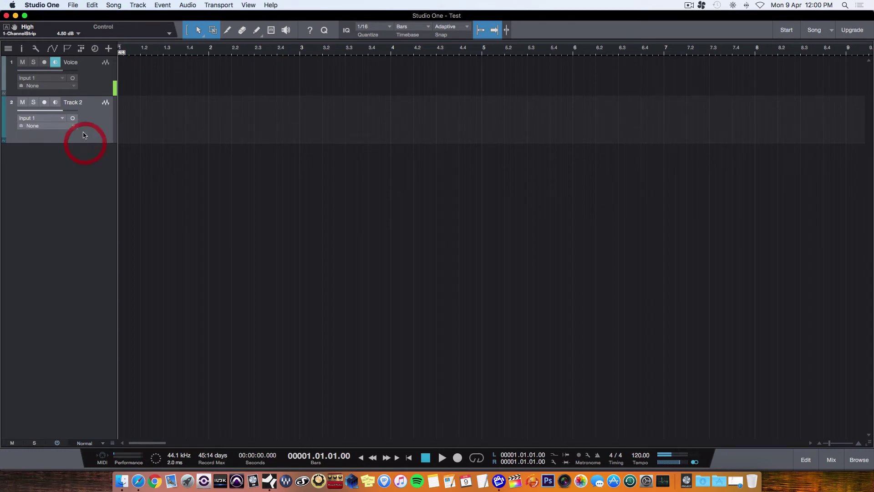
{"action": "left_click", "coordinate": [57, 119]}
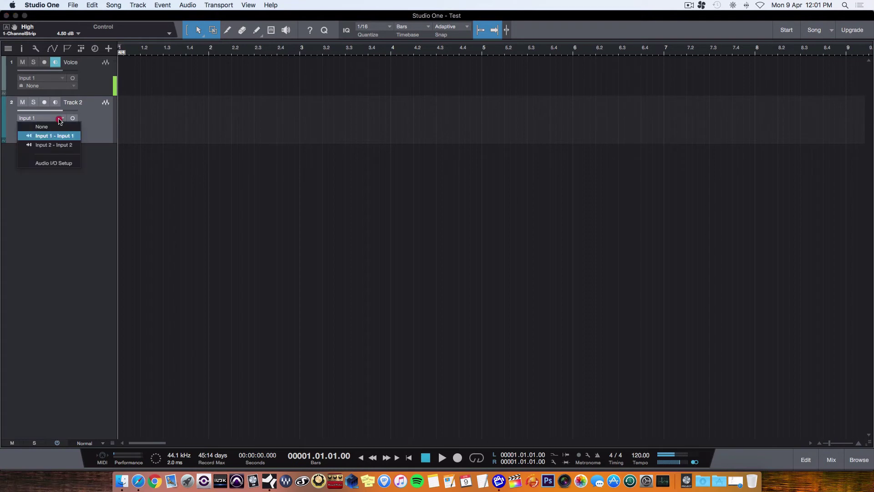
{"action": "left_click", "coordinate": [61, 145]}
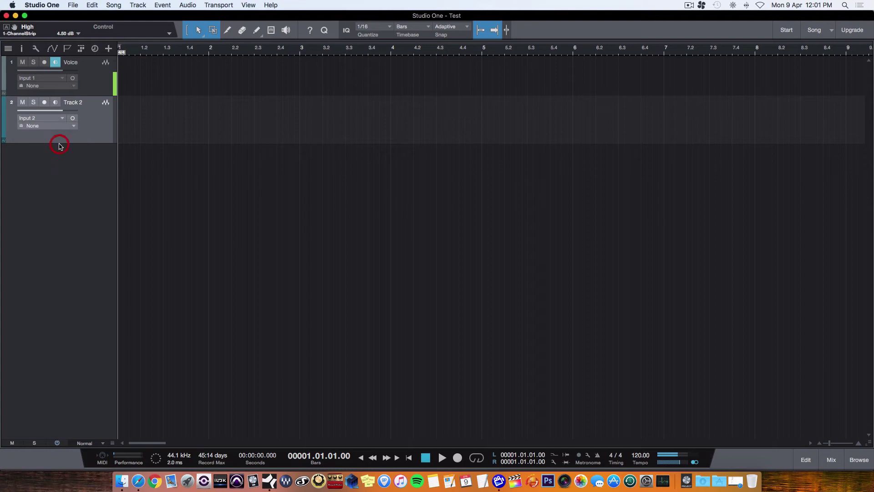
{"action": "left_click", "coordinate": [55, 103]}
Reset Track 2's clip indicator and rename the track to 'Gtr'
{"action": "left_click", "coordinate": [117, 110]}
{"action": "double_click", "coordinate": [78, 104]}
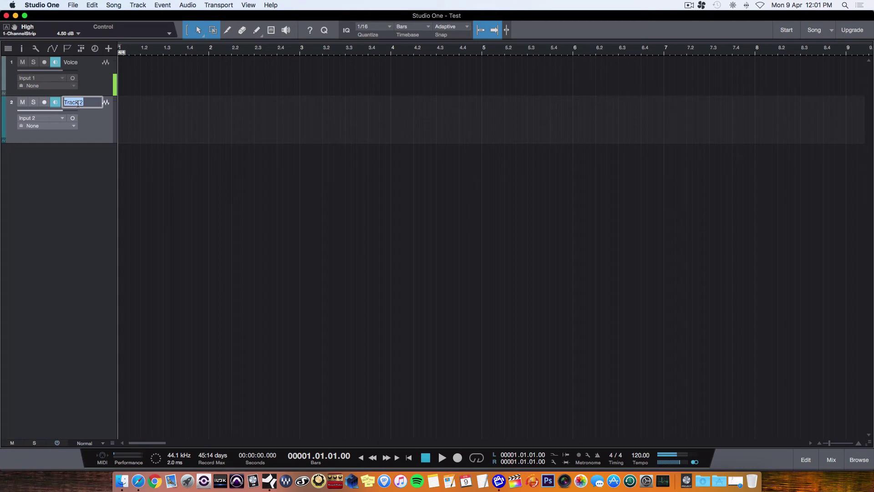
{"action": "type", "text": "Gtr"}
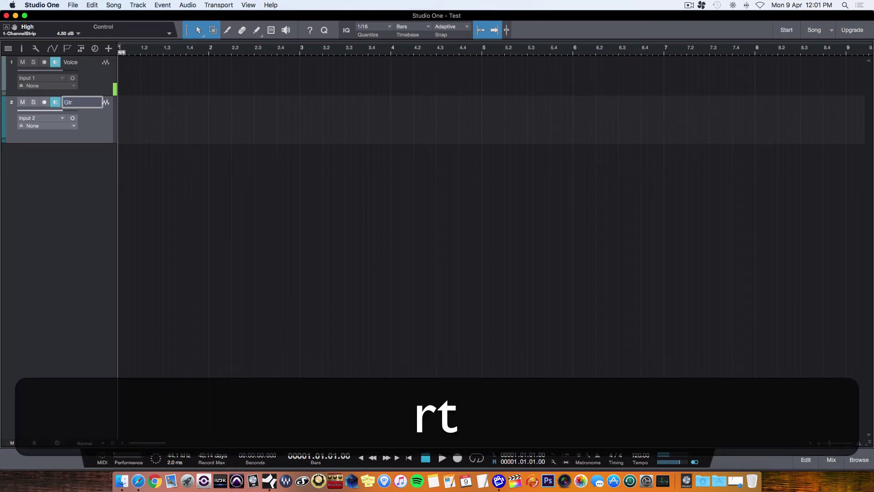
{"action": "key", "text": "Return"}
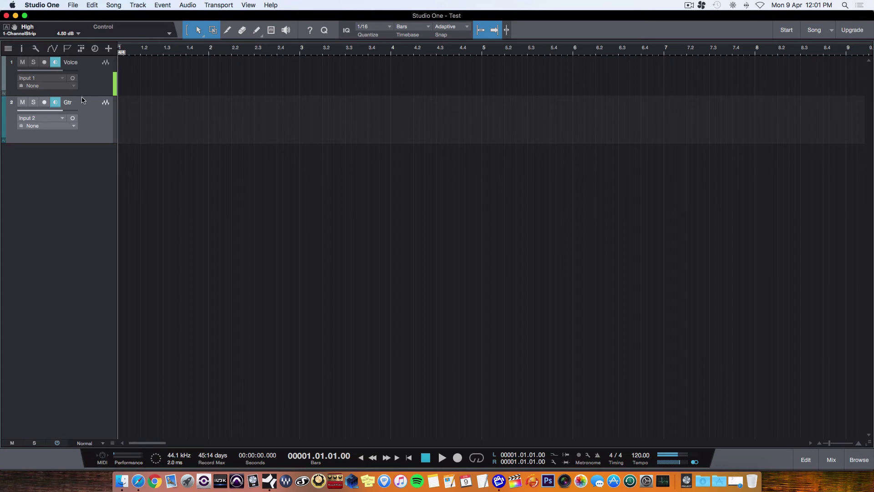
{"action": "left_click", "coordinate": [76, 5]}
{"action": "left_click", "coordinate": [87, 5]}
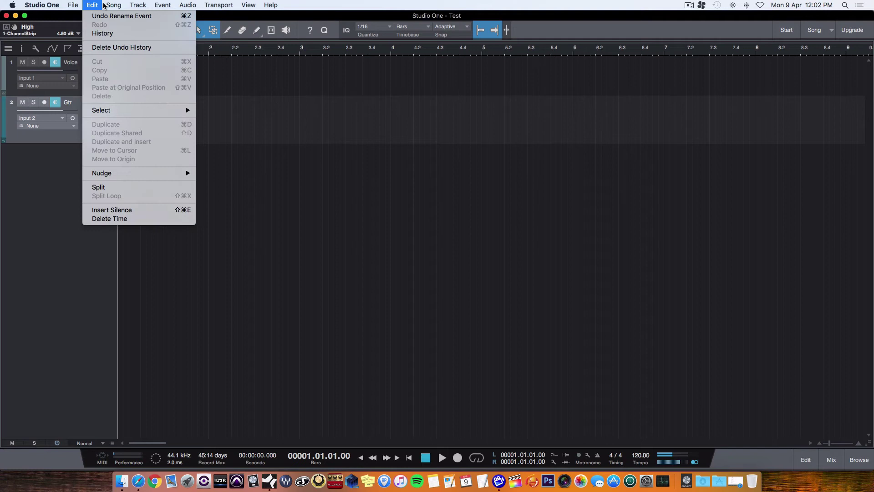
{"action": "mouse_move", "coordinate": [112, 5]}
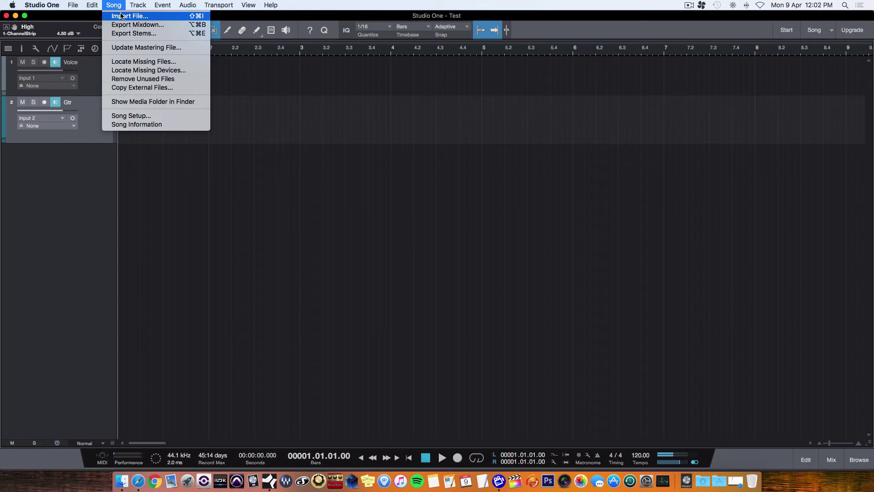
{"action": "left_click", "coordinate": [121, 16]}
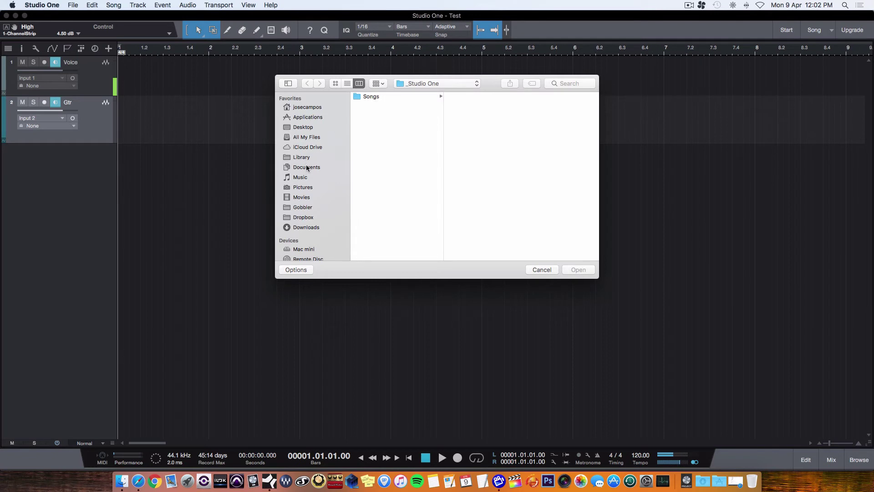
{"action": "scroll", "coordinate": [307, 168], "scroll_direction": "down", "scroll_amount": 5}
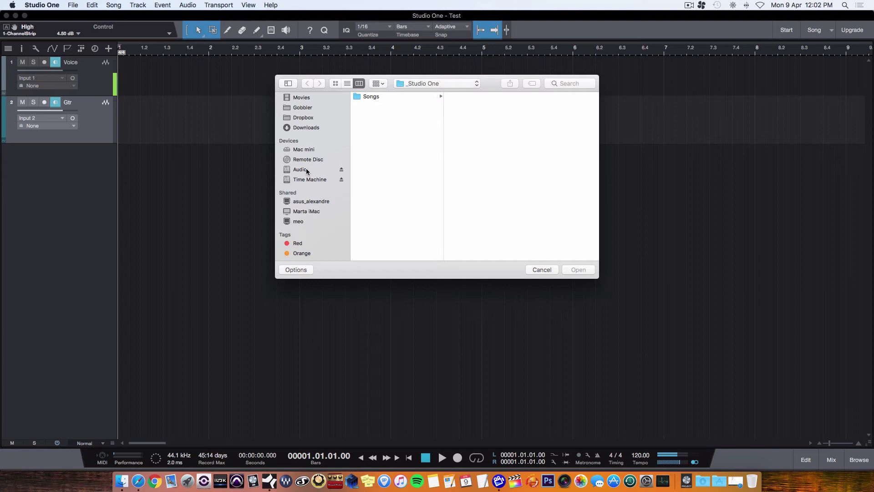
{"action": "left_click", "coordinate": [533, 270]}
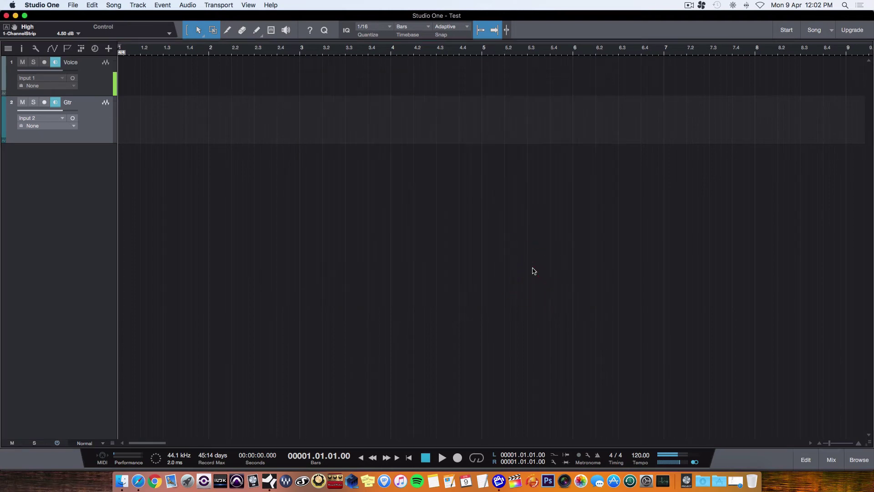
In the mixer, collapse the Voice strip's inserts and colour the Gtr channel red
{"action": "left_click", "coordinate": [831, 460]}
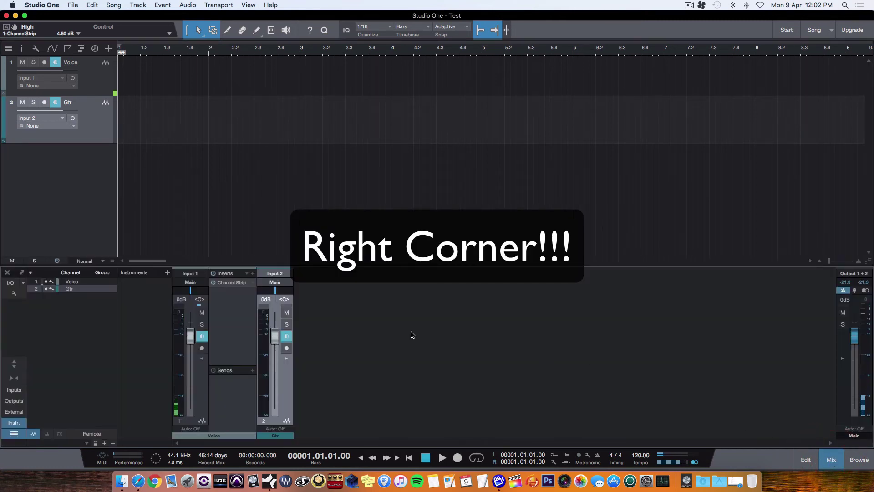
{"action": "left_click", "coordinate": [202, 360]}
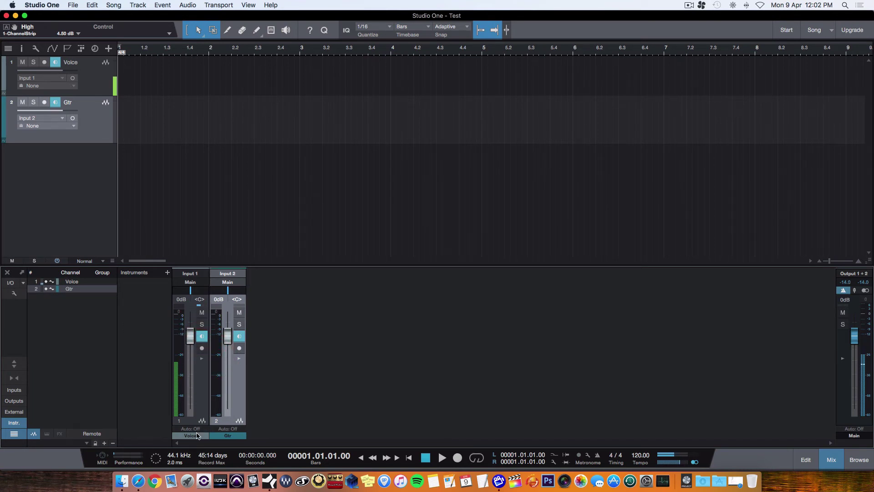
{"action": "left_click", "coordinate": [222, 438]}
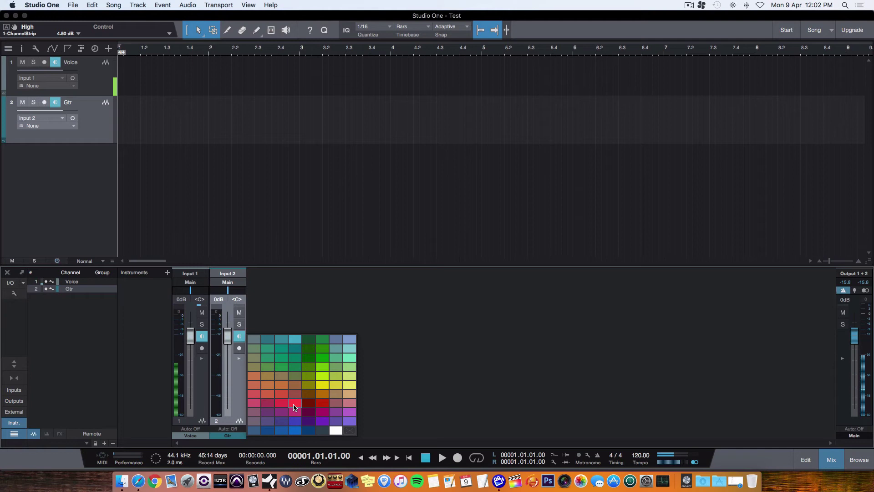
{"action": "left_click", "coordinate": [294, 404]}
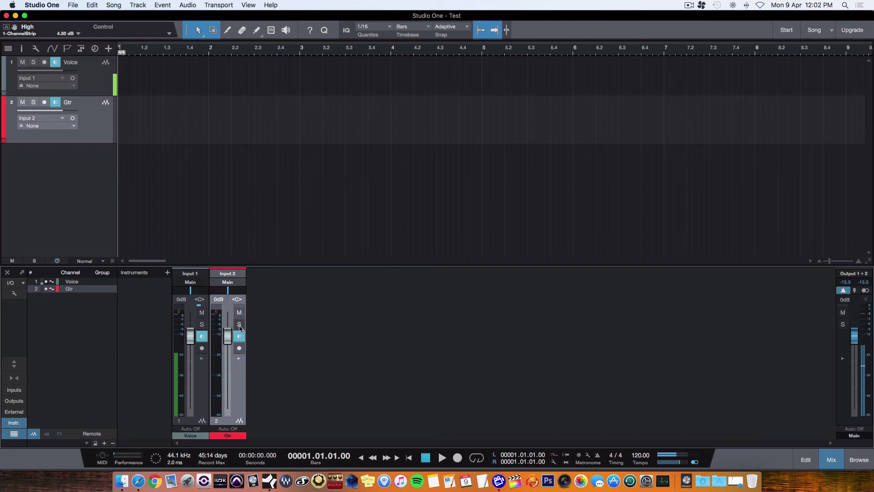
Expand the Gtr channel's inserts and browse the insert effects to the Distortion folder showing Ampire
{"action": "left_click", "coordinate": [239, 359]}
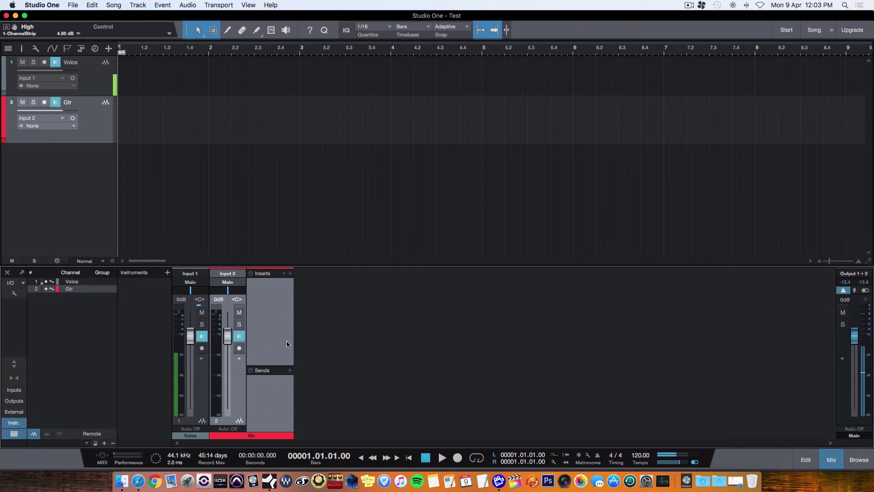
{"action": "left_click", "coordinate": [283, 274]}
{"action": "left_click", "coordinate": [276, 311]}
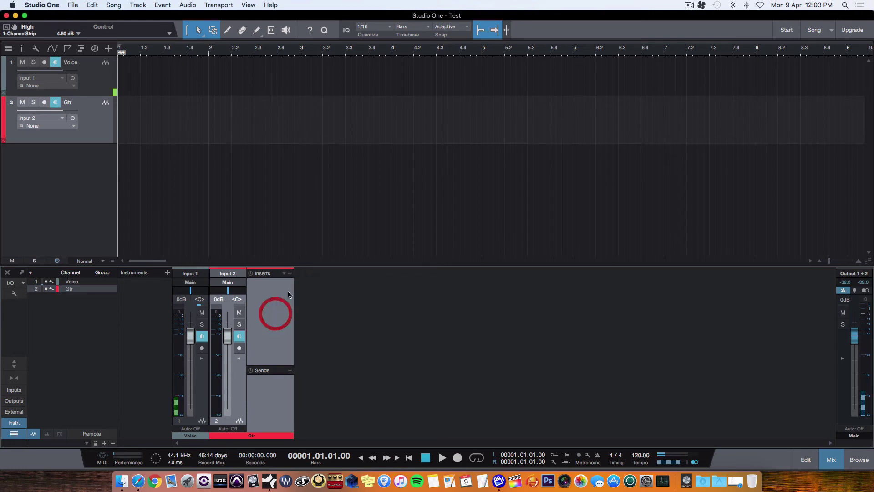
{"action": "left_click", "coordinate": [289, 274]}
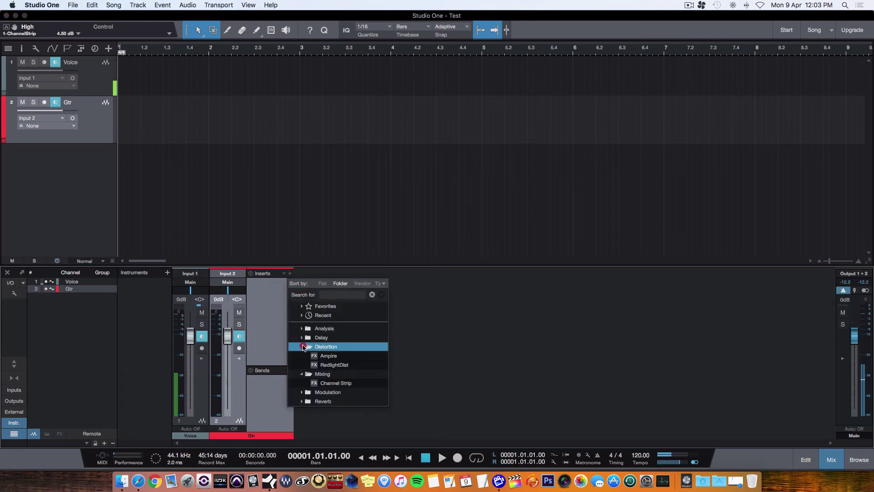
{"action": "left_click", "coordinate": [303, 346]}
{"action": "left_click", "coordinate": [303, 356]}
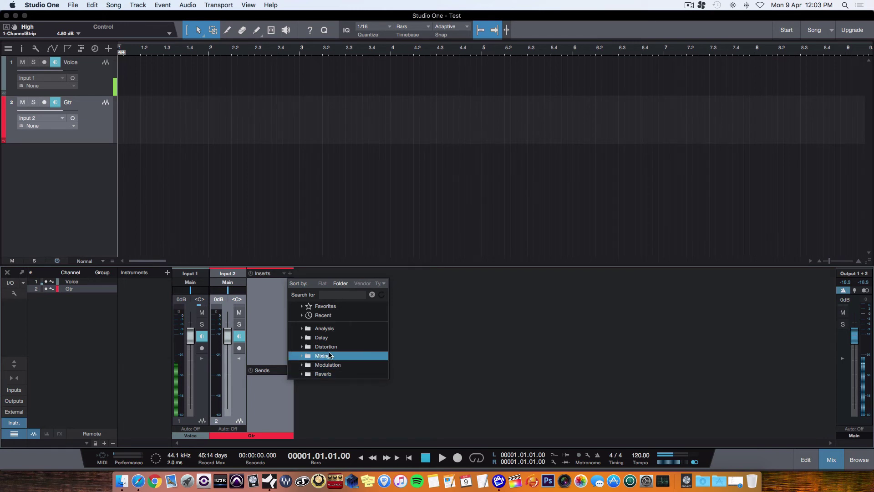
{"action": "left_click", "coordinate": [301, 348]}
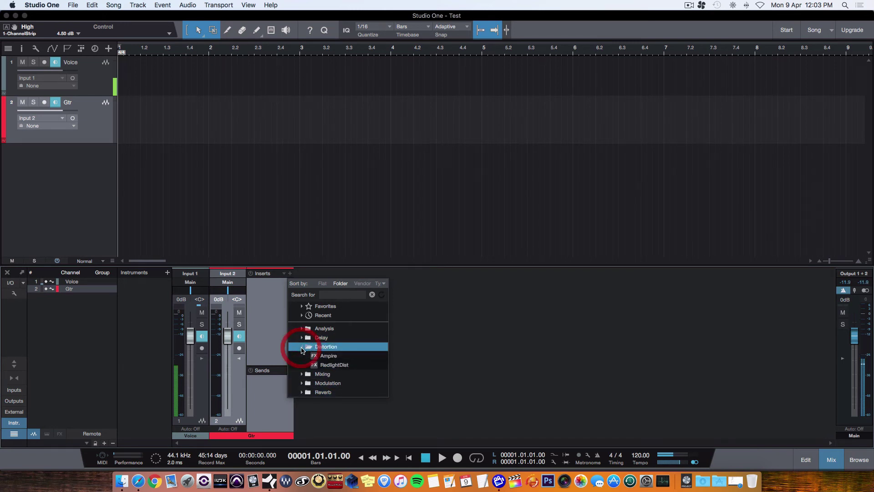
Insert Ampire on Gtr, compare amp channels A and B ending on B, and switch the cabinet off
{"action": "left_click", "coordinate": [346, 357]}
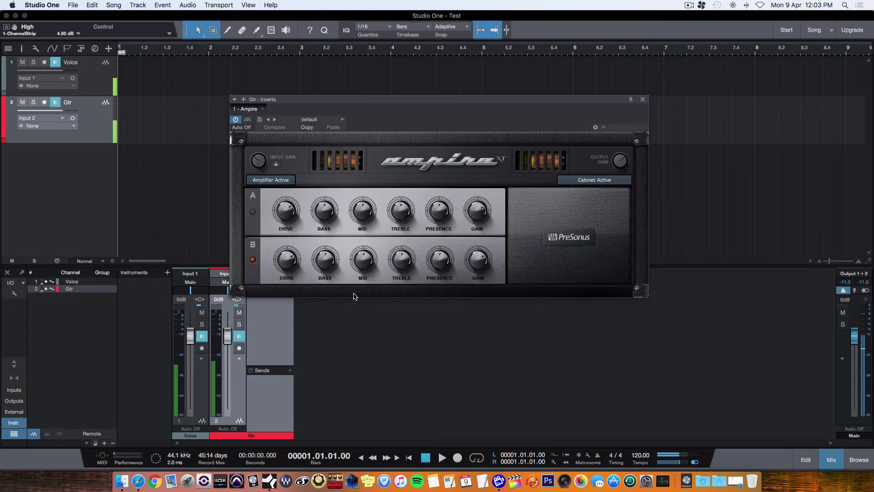
{"action": "left_click_drag", "start_coordinate": [383, 124], "coordinate": [410, 107]}
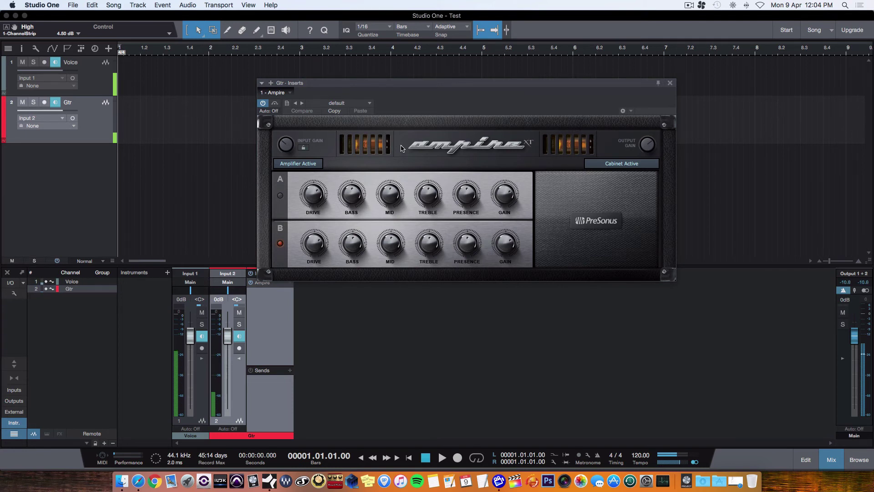
{"action": "left_click", "coordinate": [280, 196]}
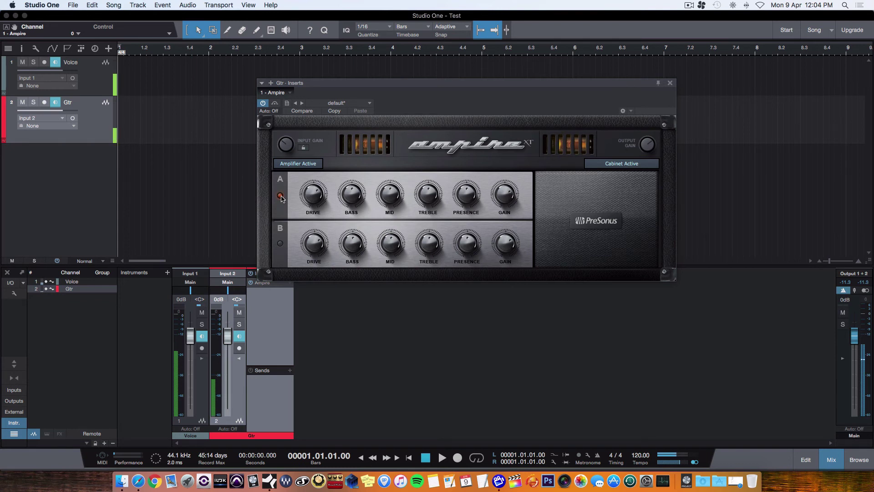
{"action": "left_click", "coordinate": [280, 244]}
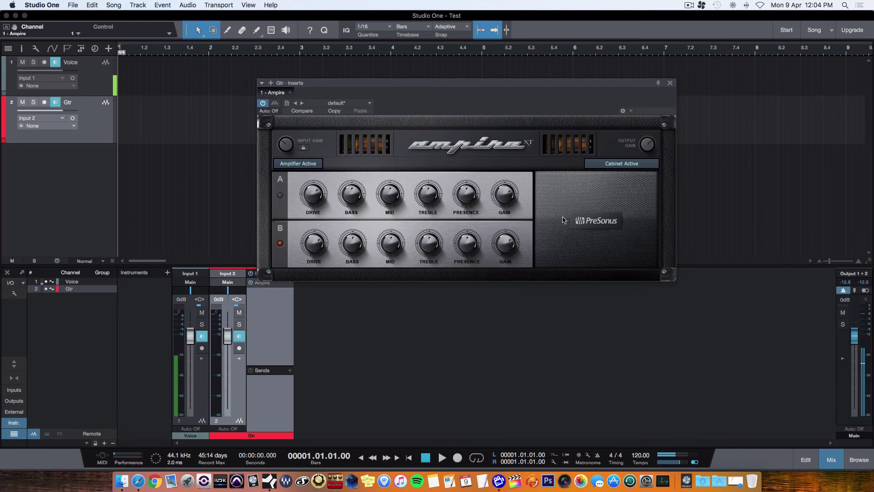
{"action": "left_click", "coordinate": [619, 164]}
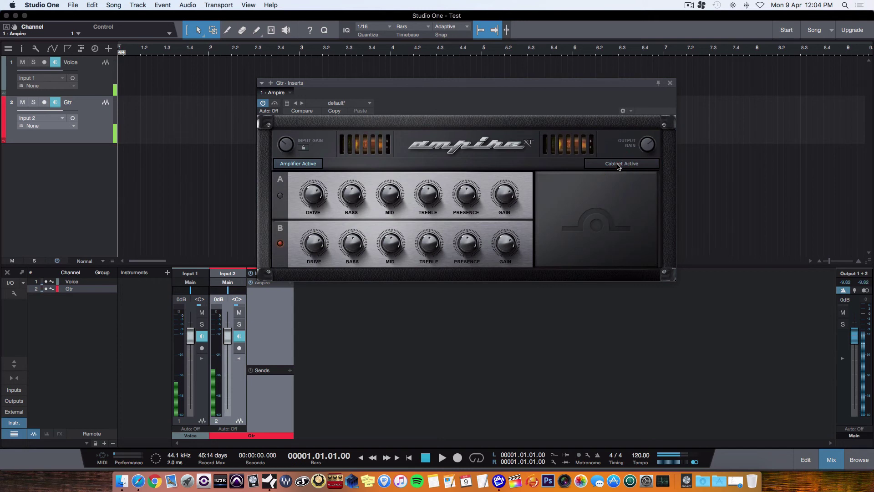
Turn Ampire's cabinet back on and set channel B gain to about 4.51, drive around 7.66
{"action": "left_click", "coordinate": [619, 165]}
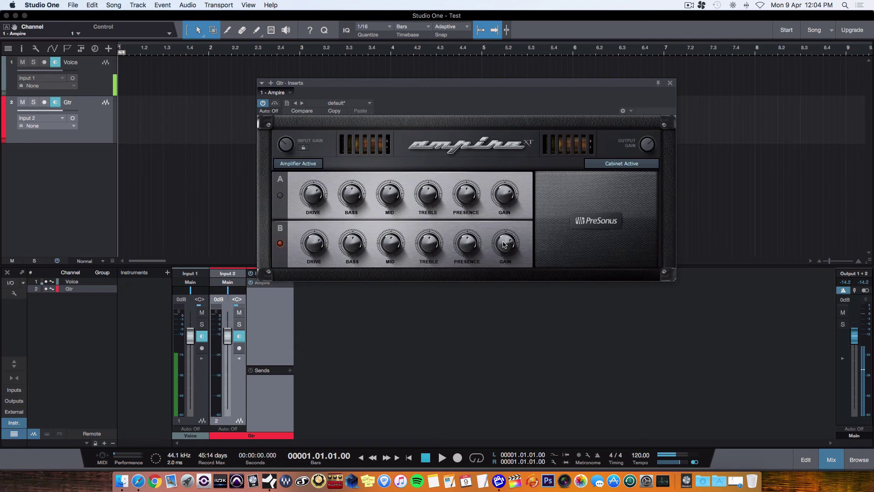
{"action": "mouse_move", "coordinate": [503, 244]}
{"action": "left_mouse_down"}
{"action": "mouse_move", "coordinate": [503, 228]}
{"action": "mouse_move", "coordinate": [507, 287]}
{"action": "mouse_move", "coordinate": [505, 230]}
{"action": "mouse_move", "coordinate": [495, 233]}
{"action": "left_mouse_up"}
{"action": "mouse_move", "coordinate": [314, 246]}
{"action": "left_mouse_down"}
{"action": "mouse_move", "coordinate": [318, 292]}
{"action": "mouse_move", "coordinate": [312, 243]}
{"action": "left_mouse_up"}
Close Ampire and insert Channel Strip from the Mixing folder after it on Gtr
{"action": "left_click", "coordinate": [669, 83]}
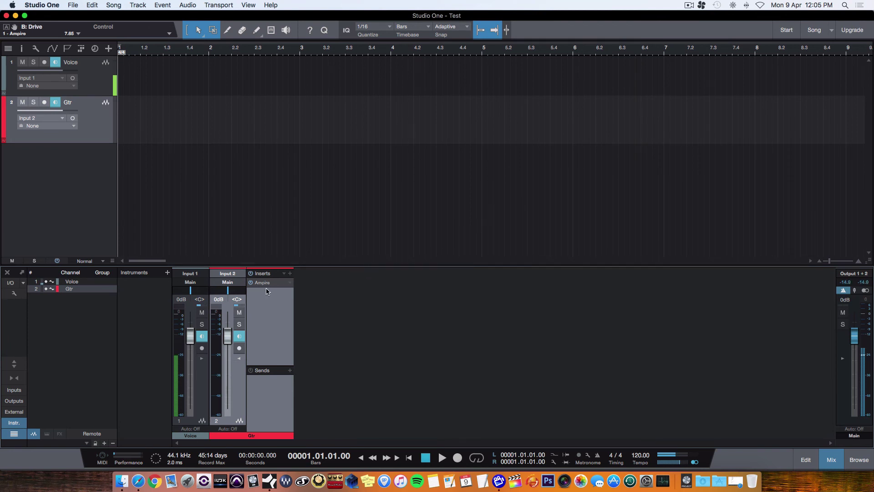
{"action": "left_click", "coordinate": [290, 274]}
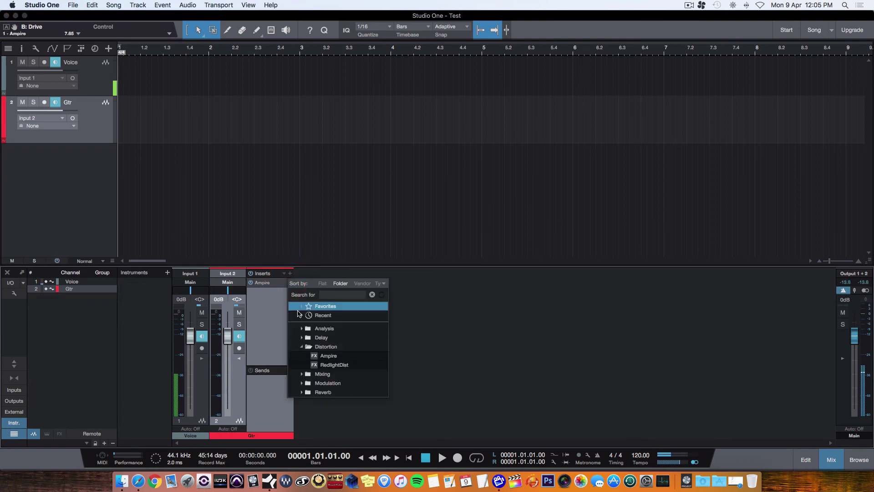
{"action": "left_click", "coordinate": [301, 375]}
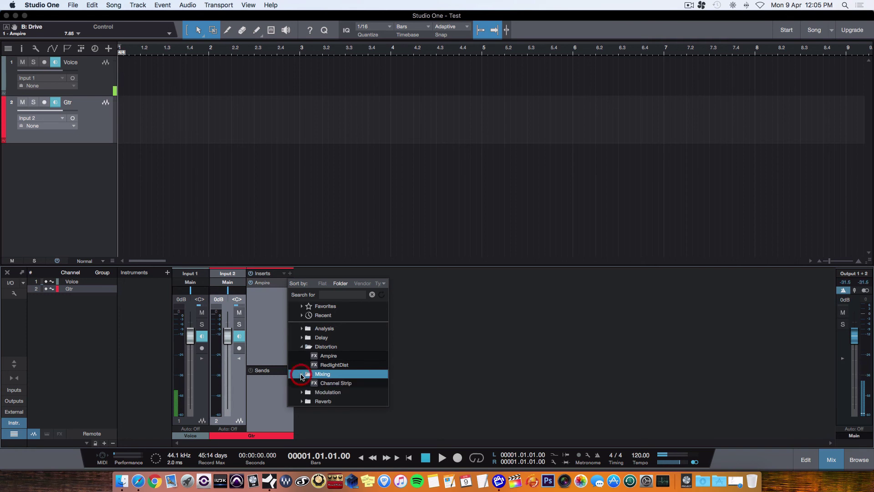
{"action": "left_click", "coordinate": [340, 383]}
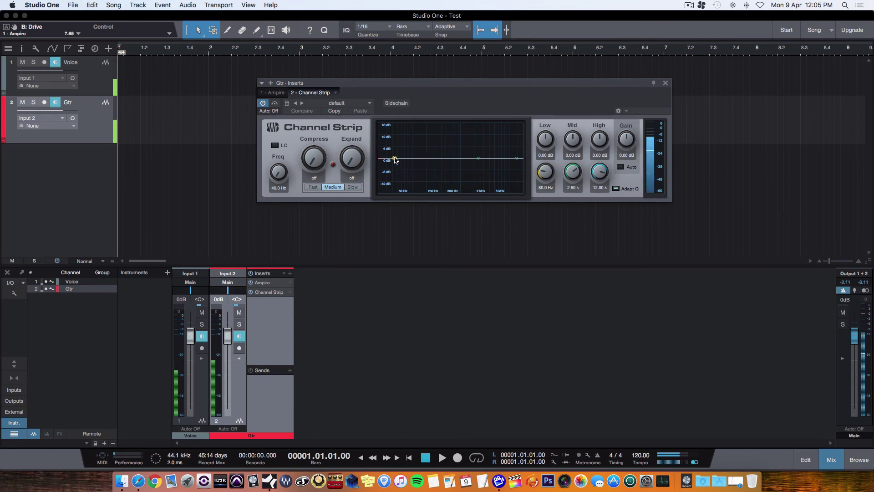
Move the Channel Strip low EQ band to about 193 Hz and the mid band to 1.60 kHz, adjusting their gains
{"action": "left_click_drag", "start_coordinate": [396, 160], "coordinate": [428, 159]}
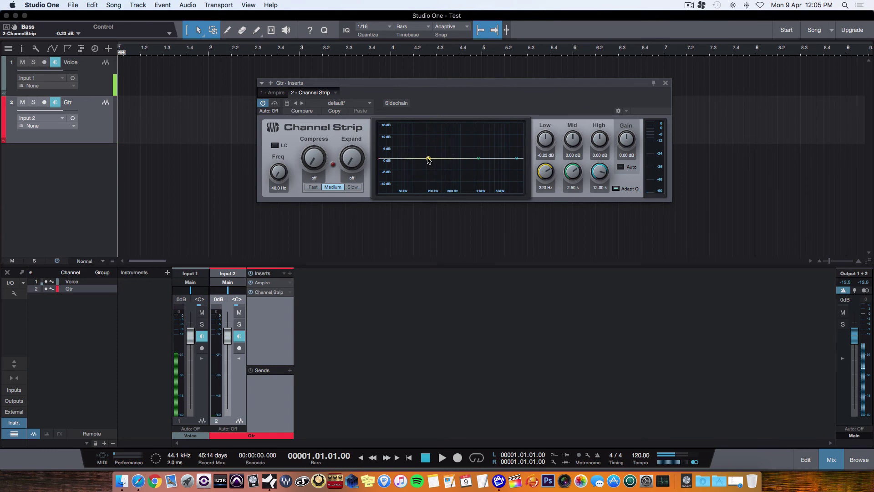
{"action": "mouse_move", "coordinate": [428, 159]}
{"action": "left_mouse_down"}
{"action": "mouse_move", "coordinate": [433, 147]}
{"action": "mouse_move", "coordinate": [430, 165]}
{"action": "mouse_move", "coordinate": [431, 151]}
{"action": "mouse_move", "coordinate": [429, 161]}
{"action": "mouse_move", "coordinate": [415, 160]}
{"action": "left_mouse_up"}
{"action": "left_click_drag", "start_coordinate": [479, 158], "coordinate": [467, 158]}
{"action": "left_click_drag", "start_coordinate": [572, 141], "coordinate": [570, 151]}
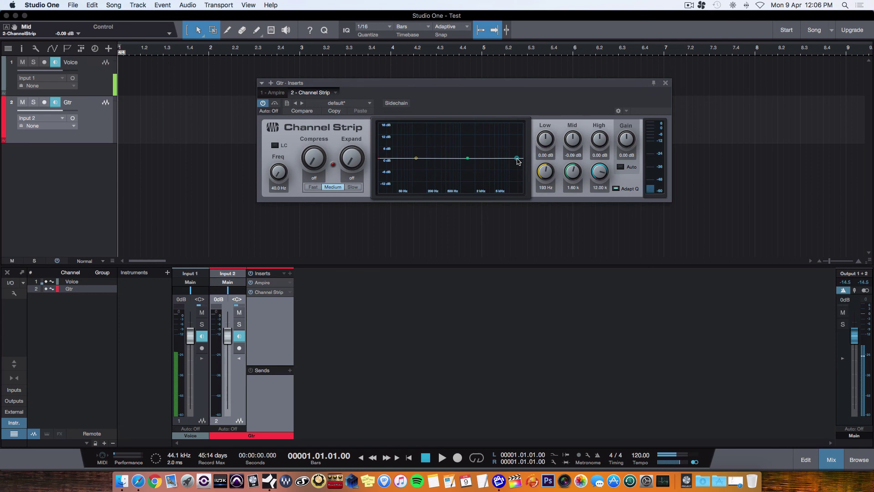
Lower the Channel Strip High band to about -11 dB and bring its frequency down to around 6.78 kHz
{"action": "left_click_drag", "start_coordinate": [517, 158], "coordinate": [514, 160]}
{"action": "left_click_drag", "start_coordinate": [514, 160], "coordinate": [511, 180]}
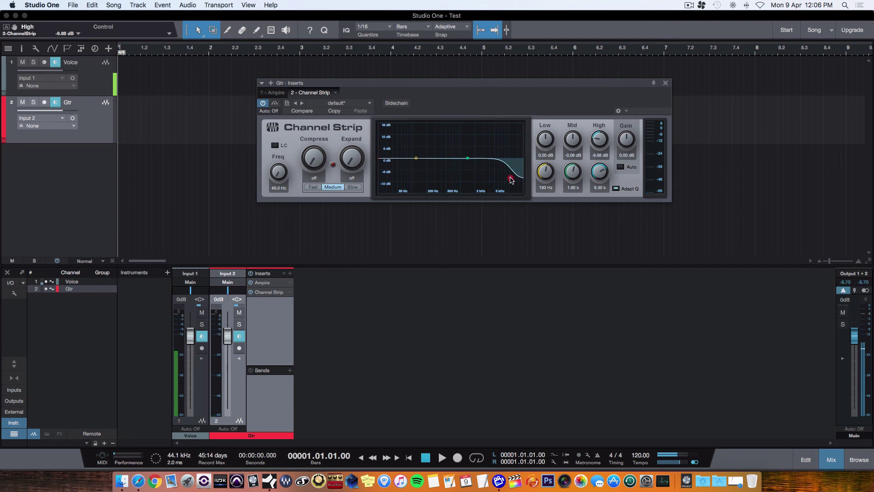
{"action": "left_click_drag", "start_coordinate": [510, 180], "coordinate": [510, 180]}
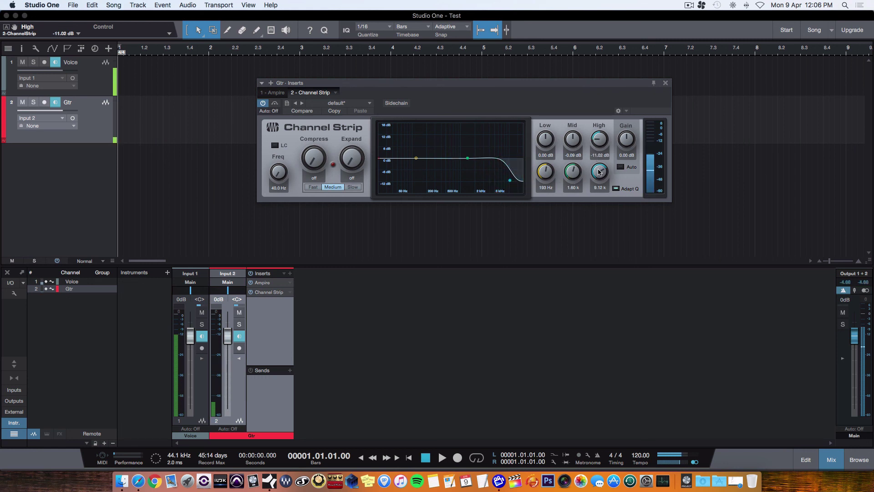
{"action": "left_click_drag", "start_coordinate": [600, 171], "coordinate": [600, 178]}
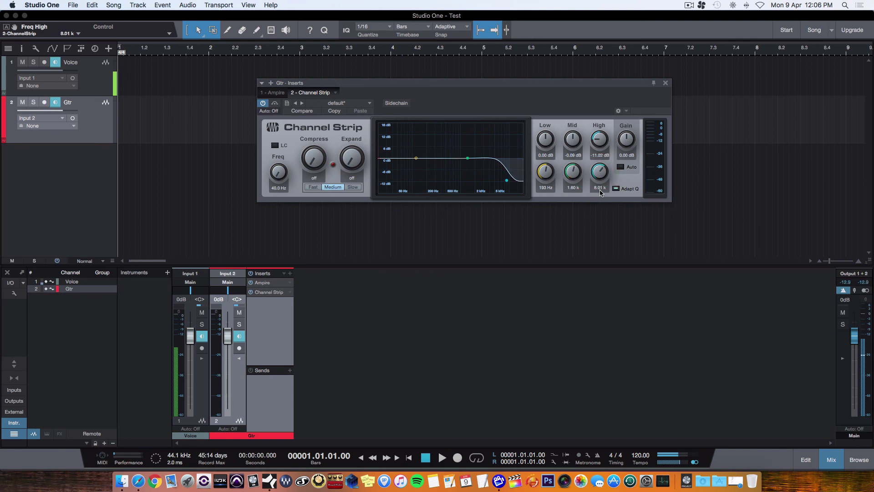
{"action": "left_click_drag", "start_coordinate": [599, 177], "coordinate": [599, 184]}
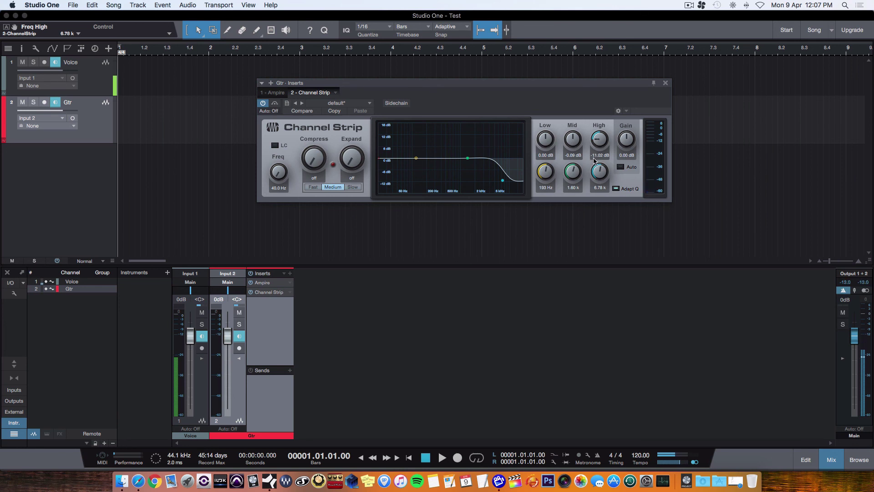
{"action": "left_click_drag", "start_coordinate": [599, 145], "coordinate": [600, 143]}
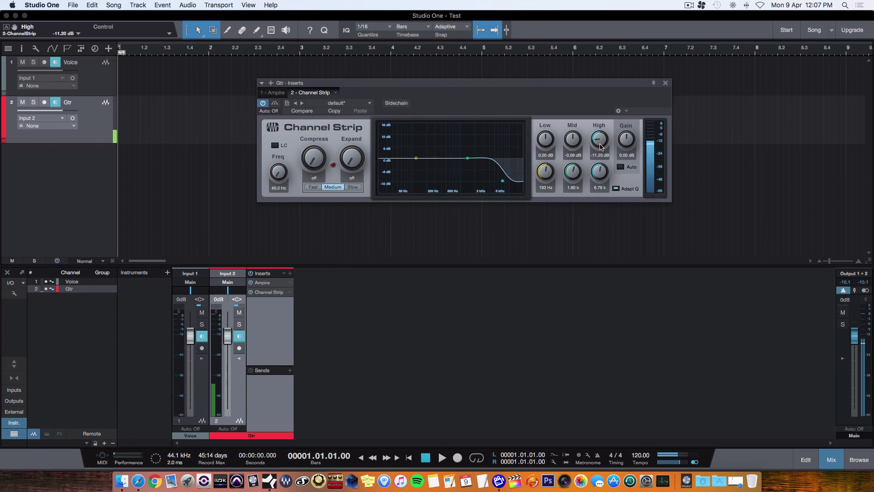
Compare the Channel Strip bypassed and active, then reset the High cut to -11.93 dB at 8.64 kHz
{"action": "left_click", "coordinate": [263, 105]}
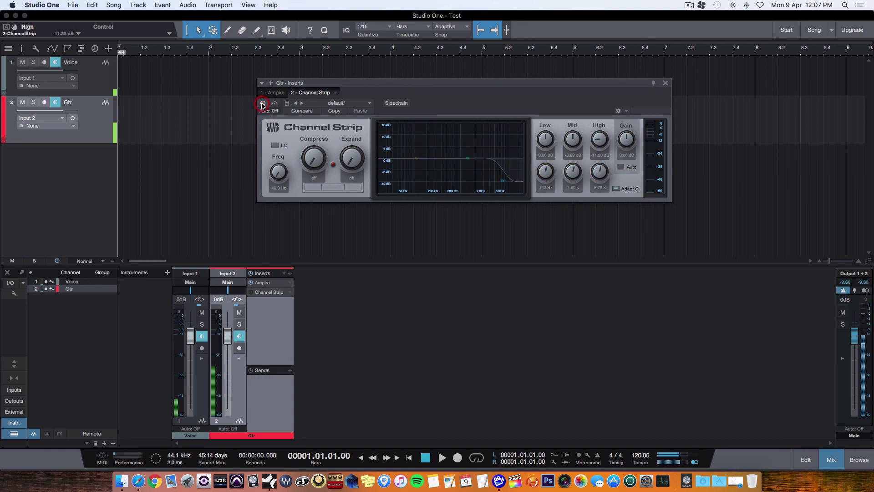
{"action": "left_click", "coordinate": [262, 104]}
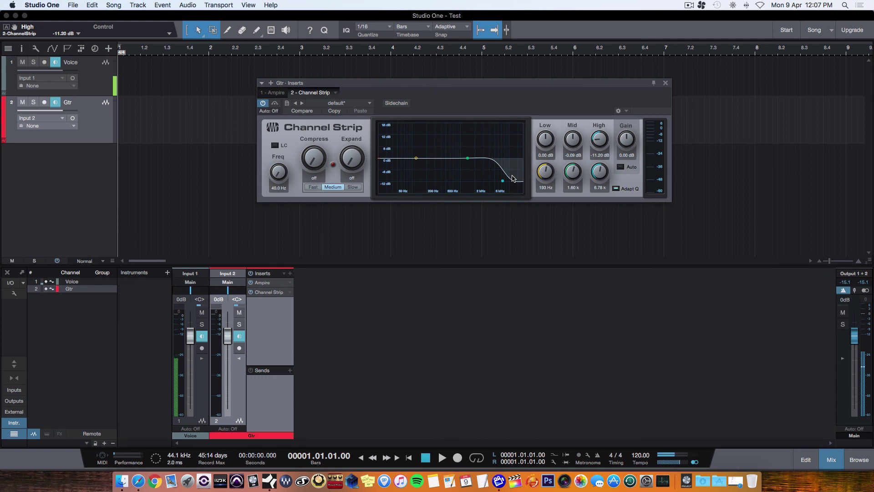
{"action": "left_click_drag", "start_coordinate": [502, 180], "coordinate": [514, 182]}
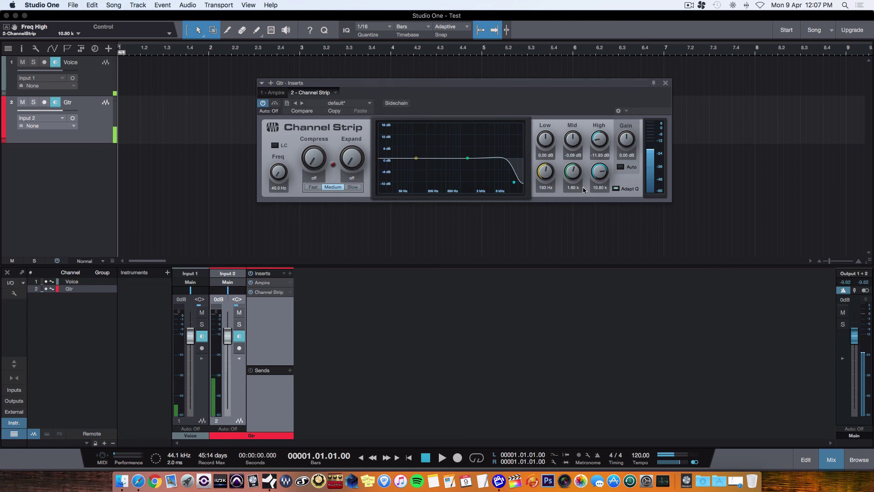
{"action": "left_click_drag", "start_coordinate": [597, 172], "coordinate": [596, 184]}
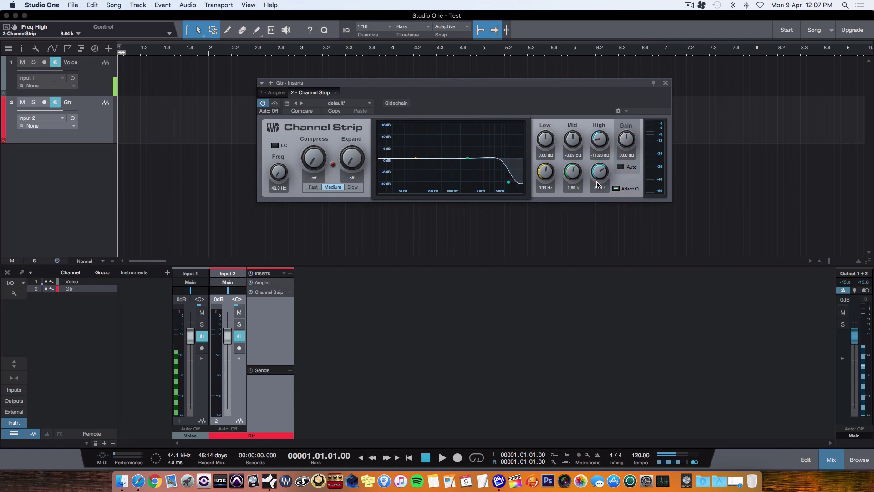